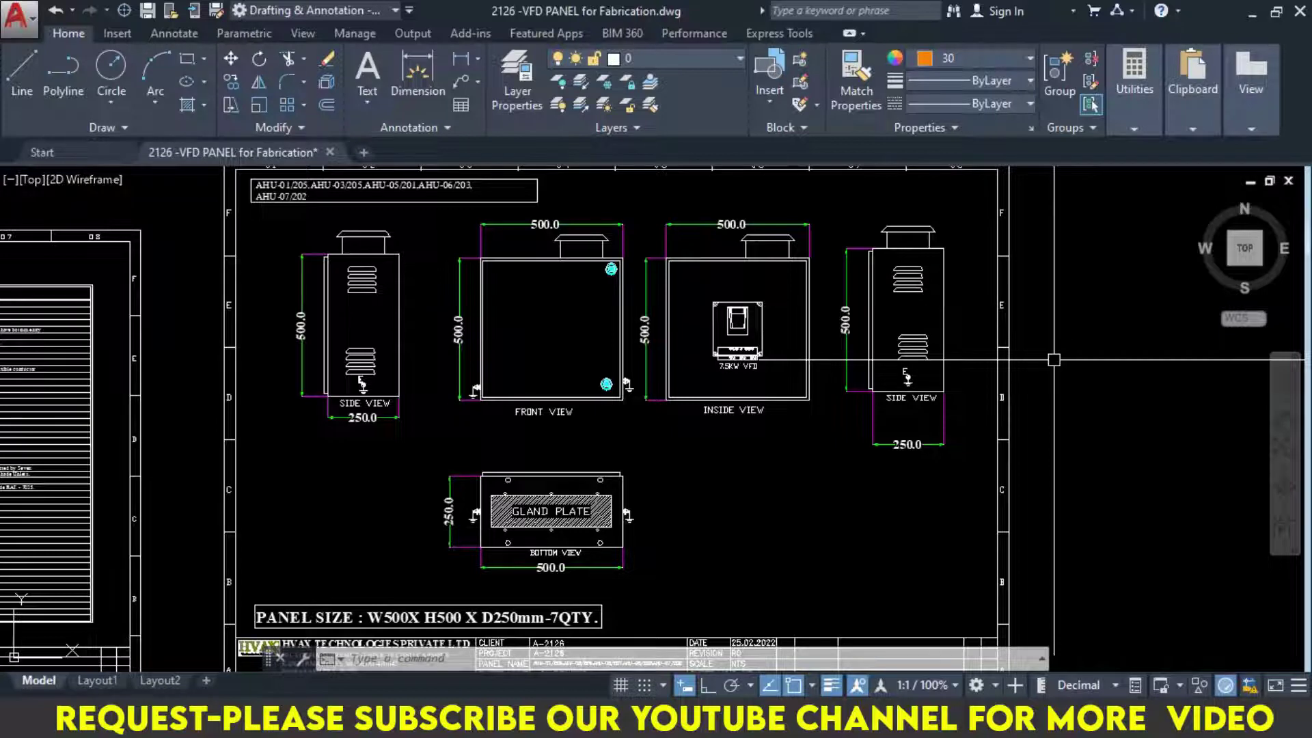
# Open FINAL WORKING DRAWING 06-10-2018-1 from Recent Documents, dismissing the foreign-DWG and missing-reference prompts.
pyautogui.click(71, 152)
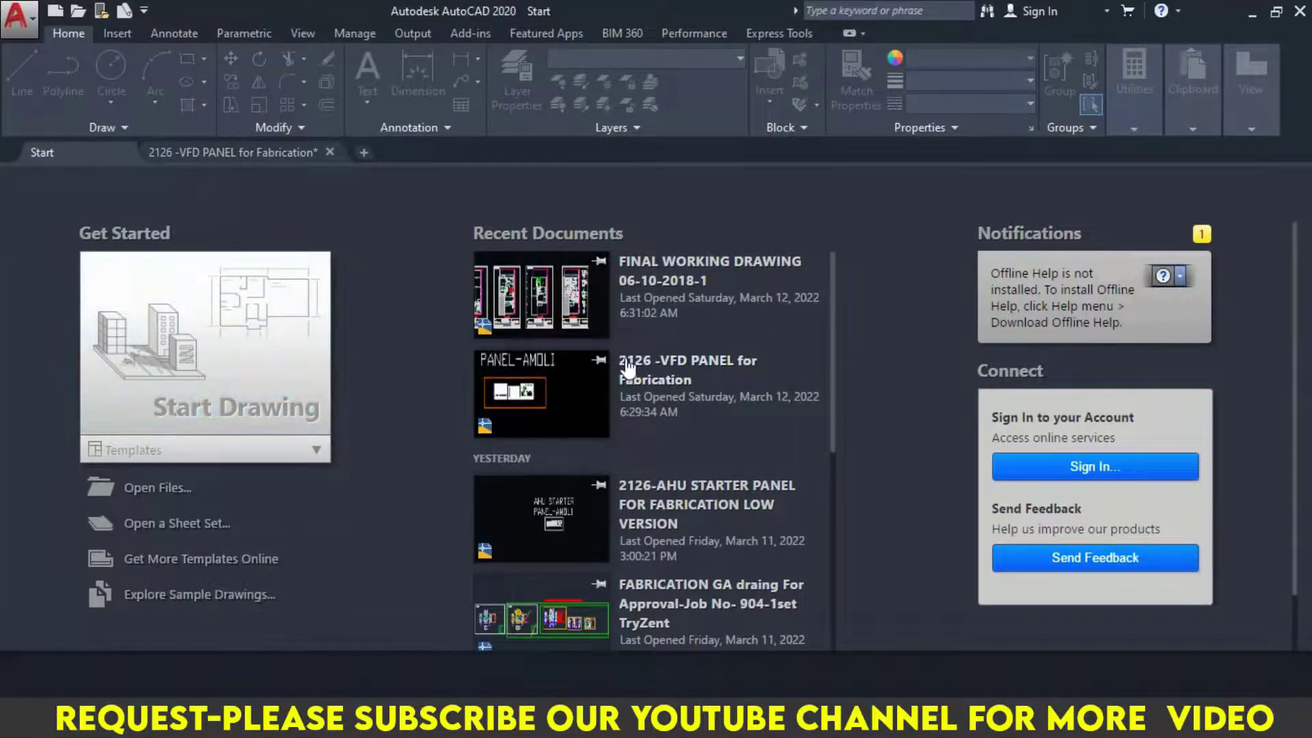
pyautogui.click(676, 280)
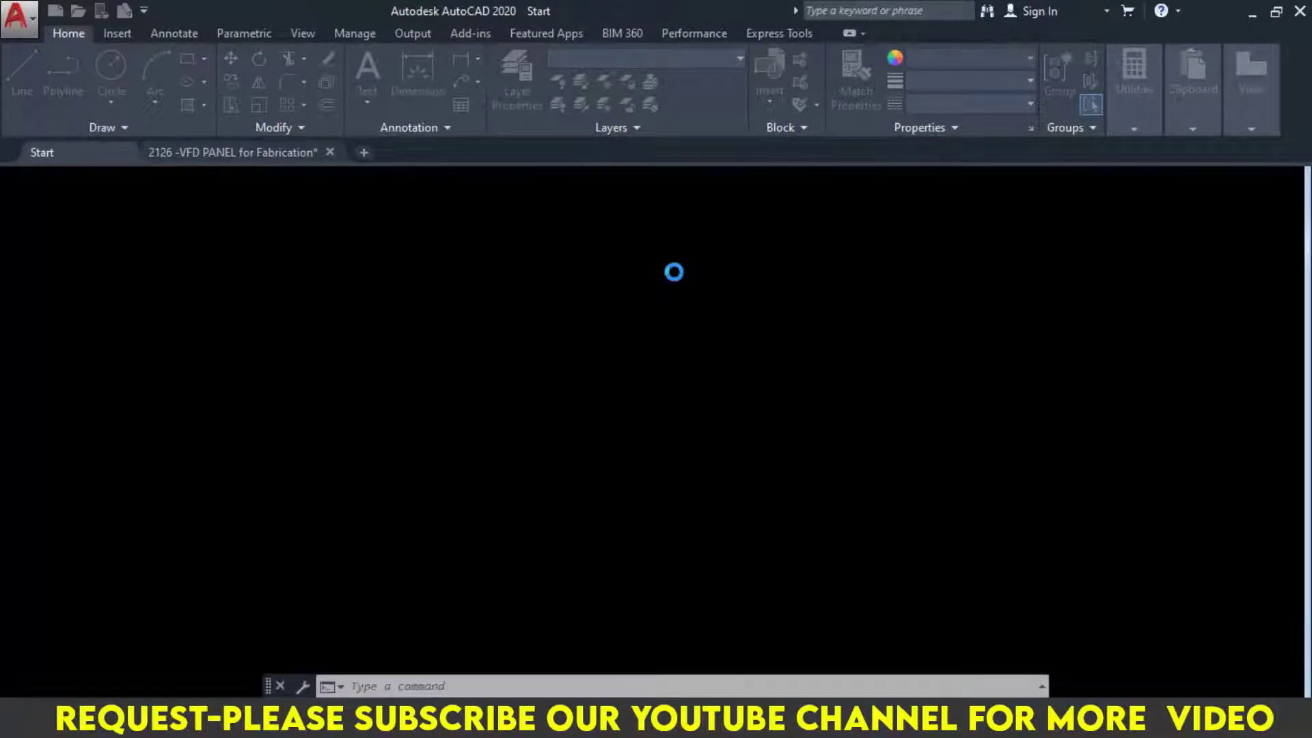
pyautogui.click(680, 307)
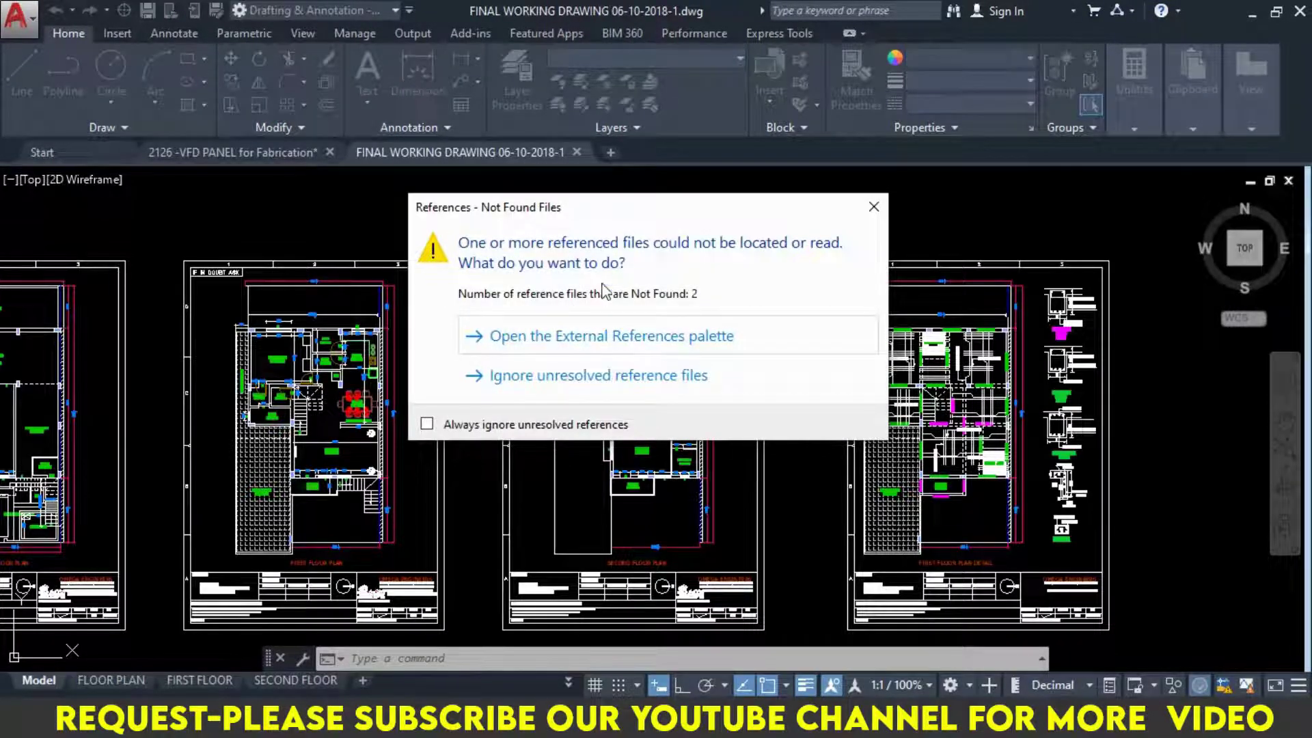
pyautogui.click(874, 207)
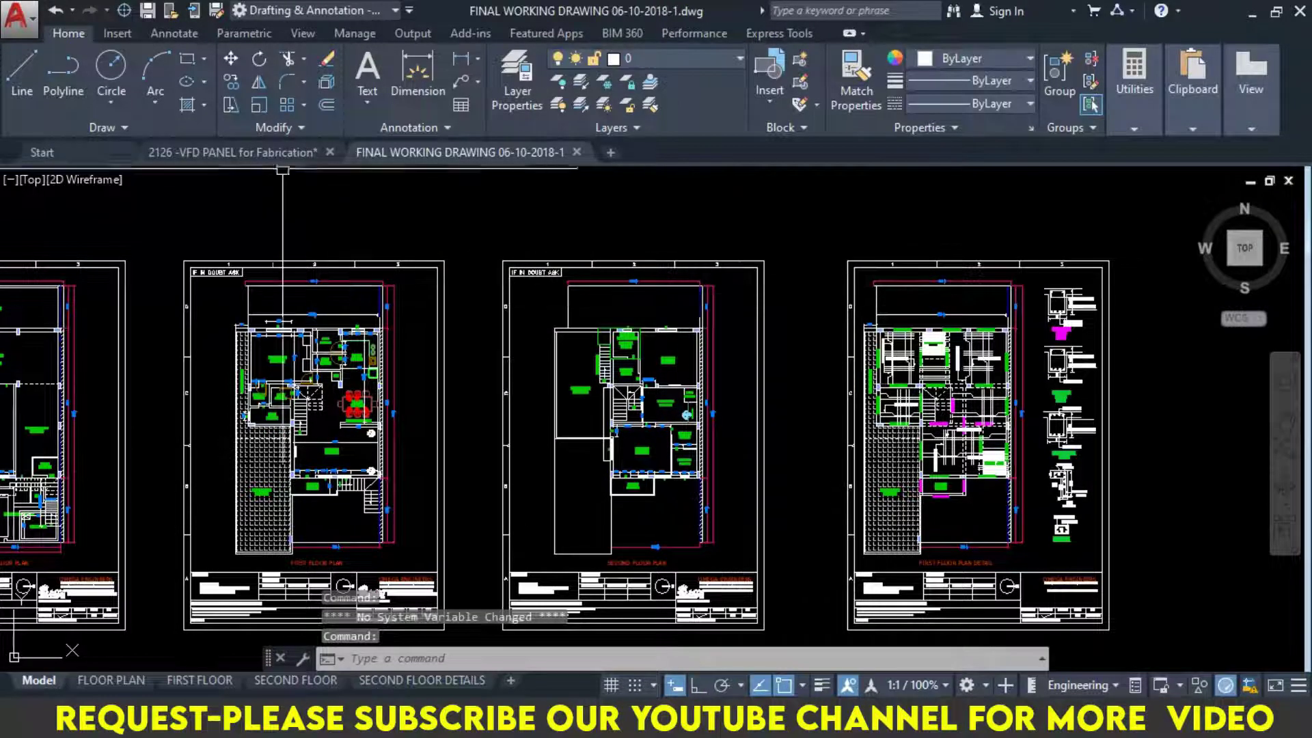
pyautogui.click(252, 159)
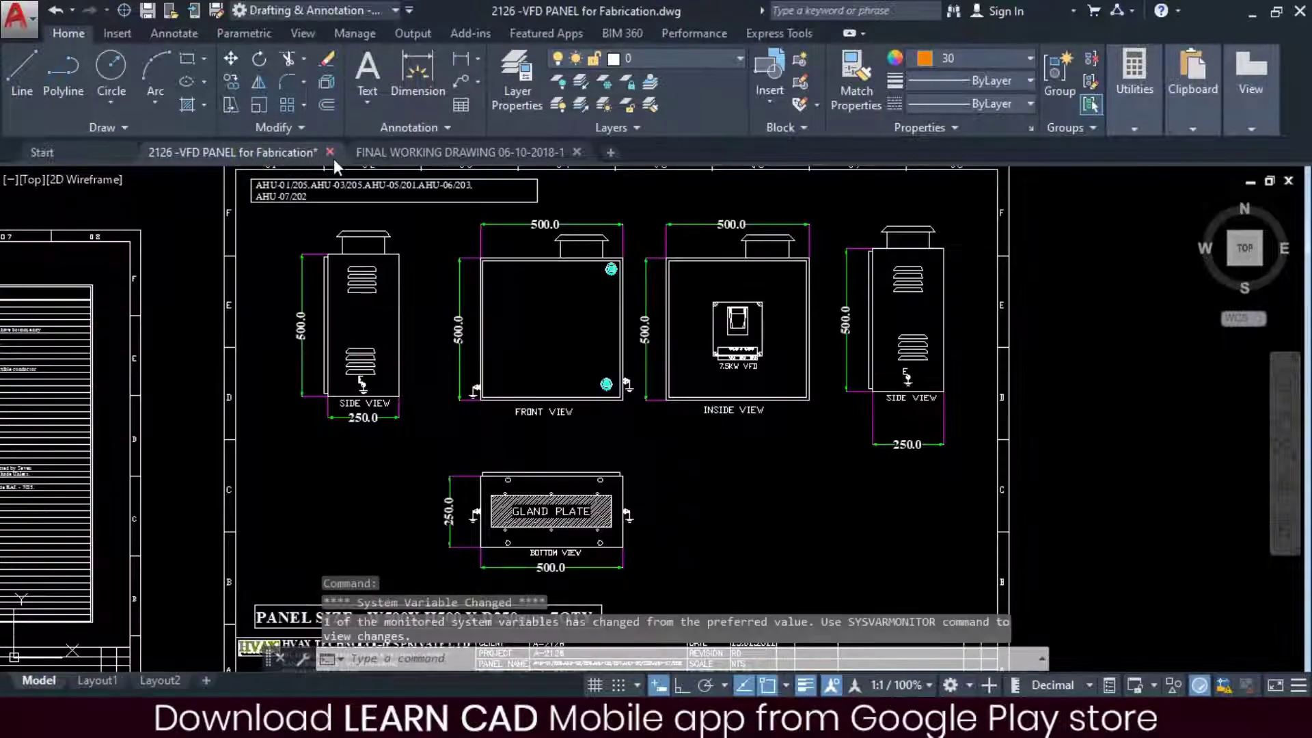
# Close the 2126 -VFD PANEL drawing without saving its changes.
pyautogui.click(331, 153)
pyautogui.click(710, 401)
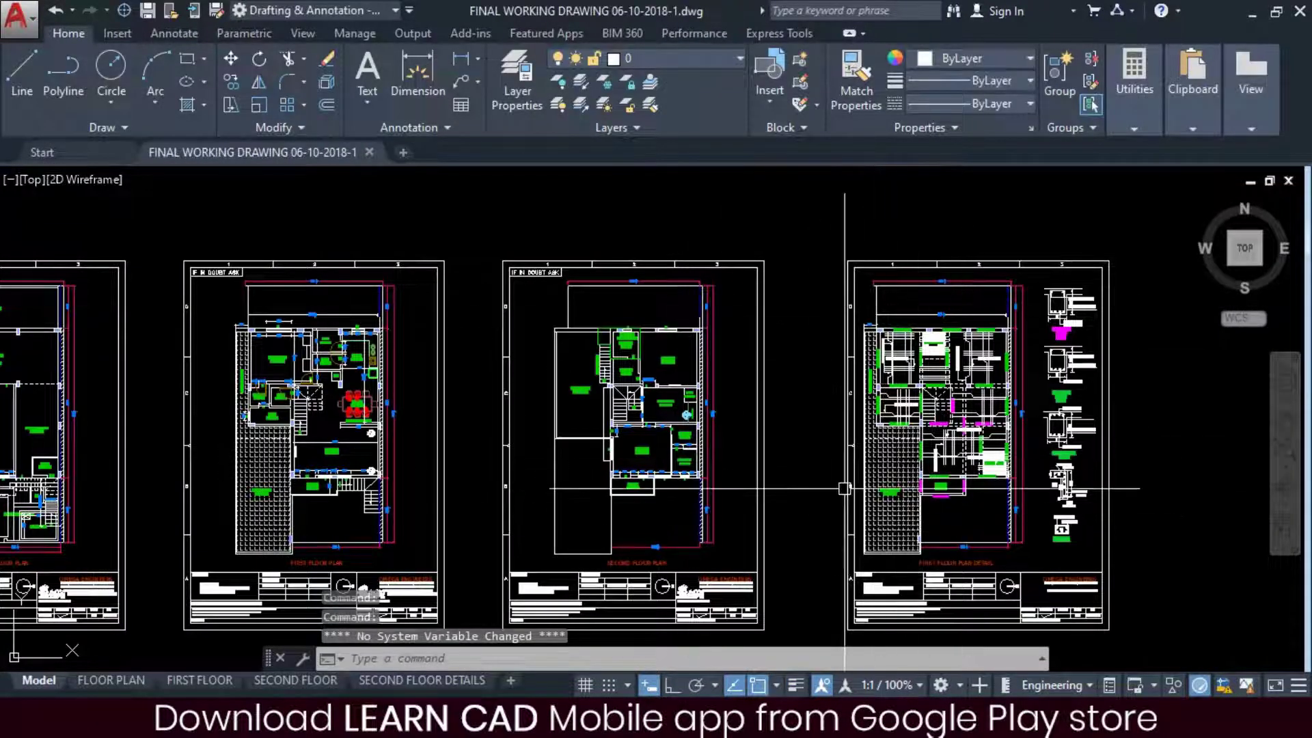
pyautogui.scroll(4, 844, 465)
pyautogui.scroll(-2, 830, 456)
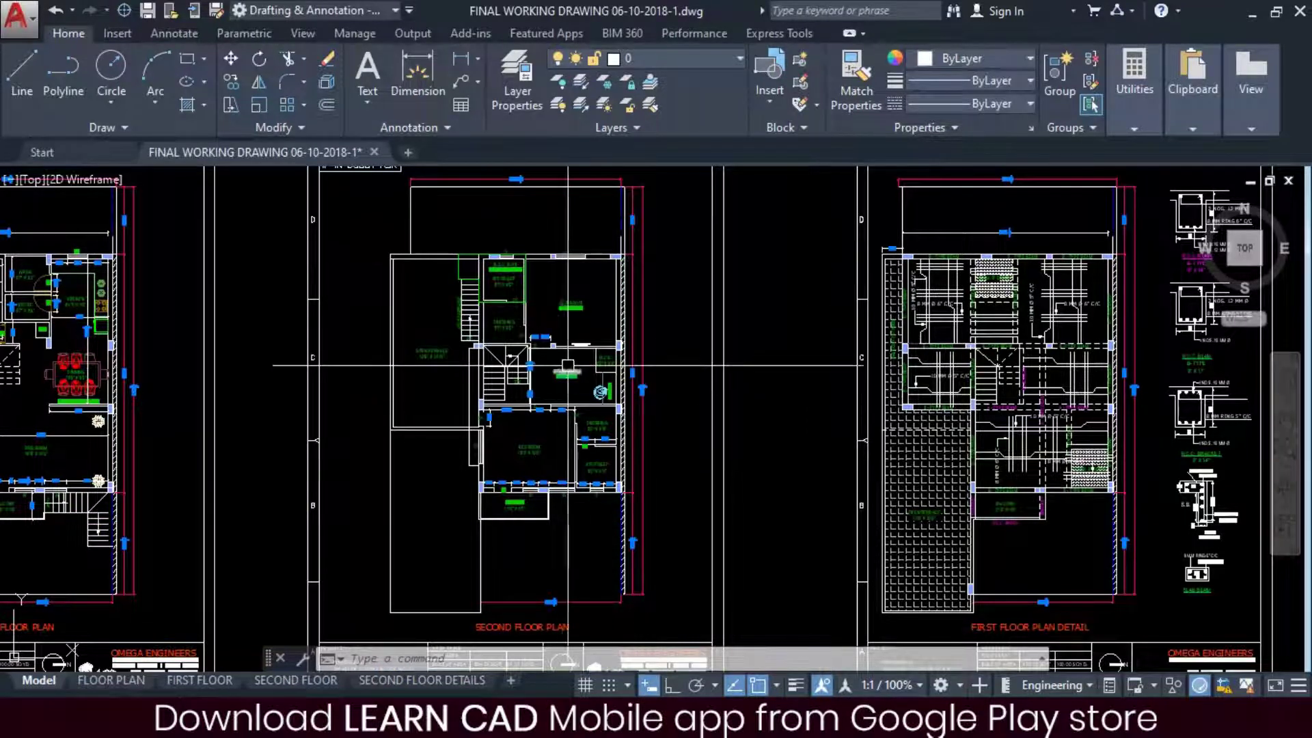
# Run DWGPREFIX and select the reported Desktop folder path in the F2 command history.
pyautogui.write('D')
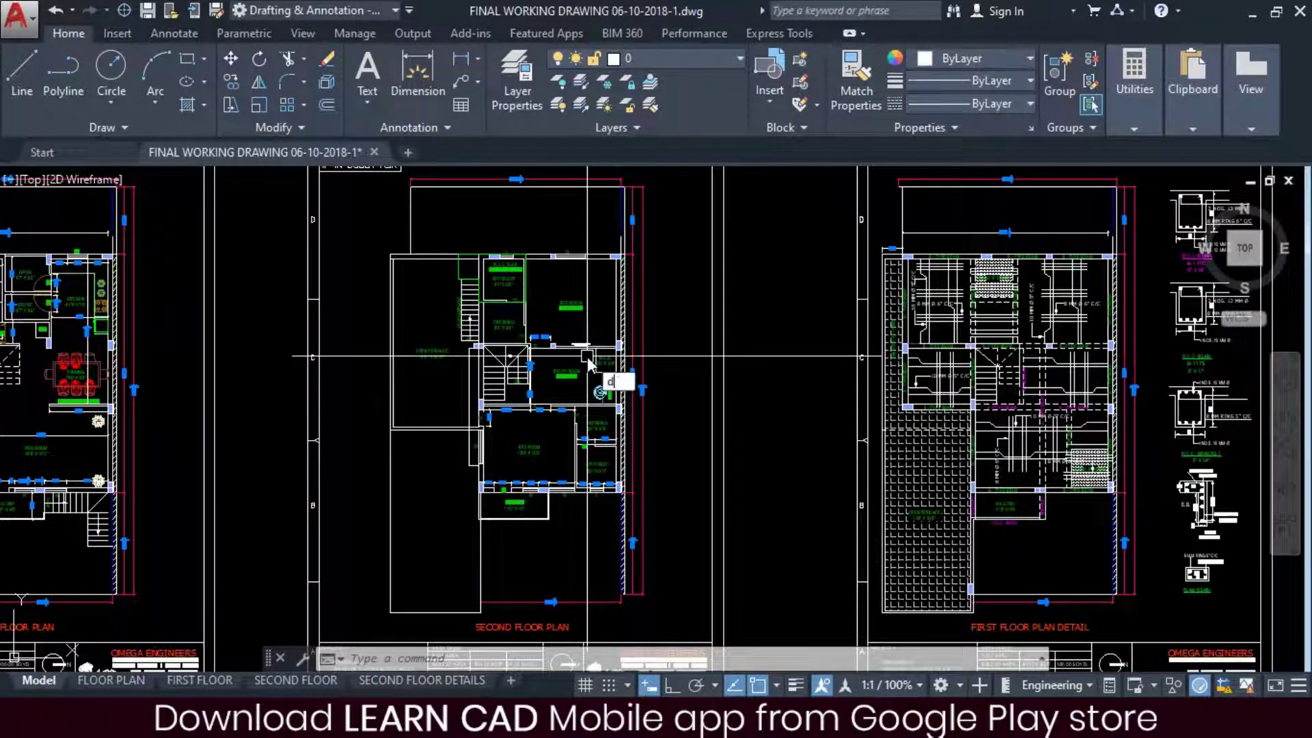
pyautogui.write('WG')
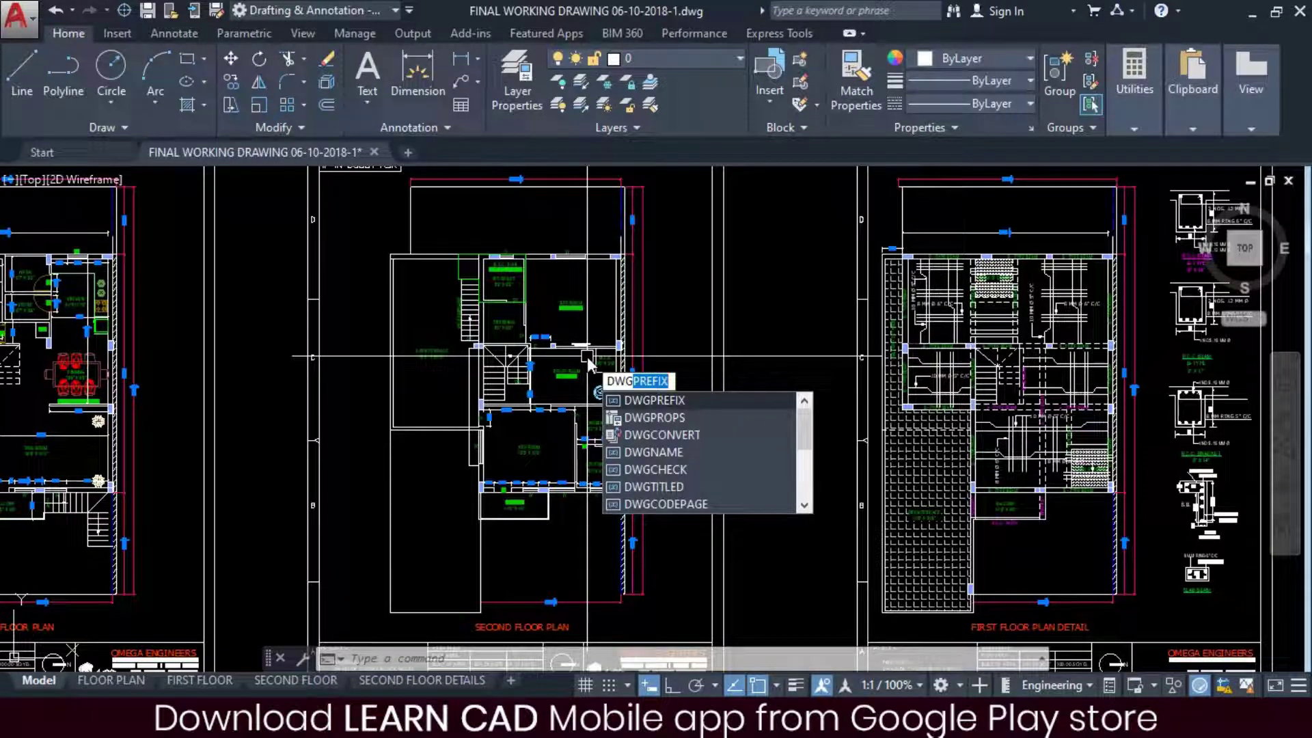
pyautogui.press('Return')
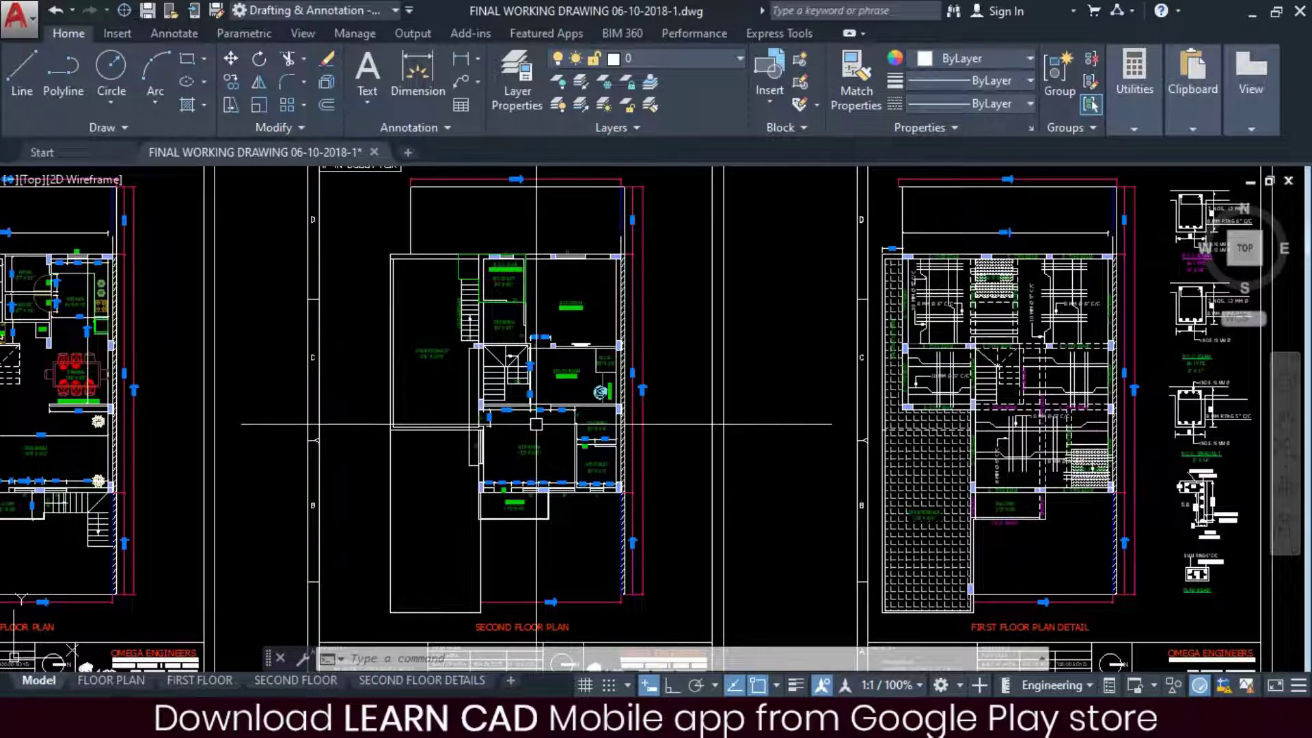
pyautogui.press('F2')
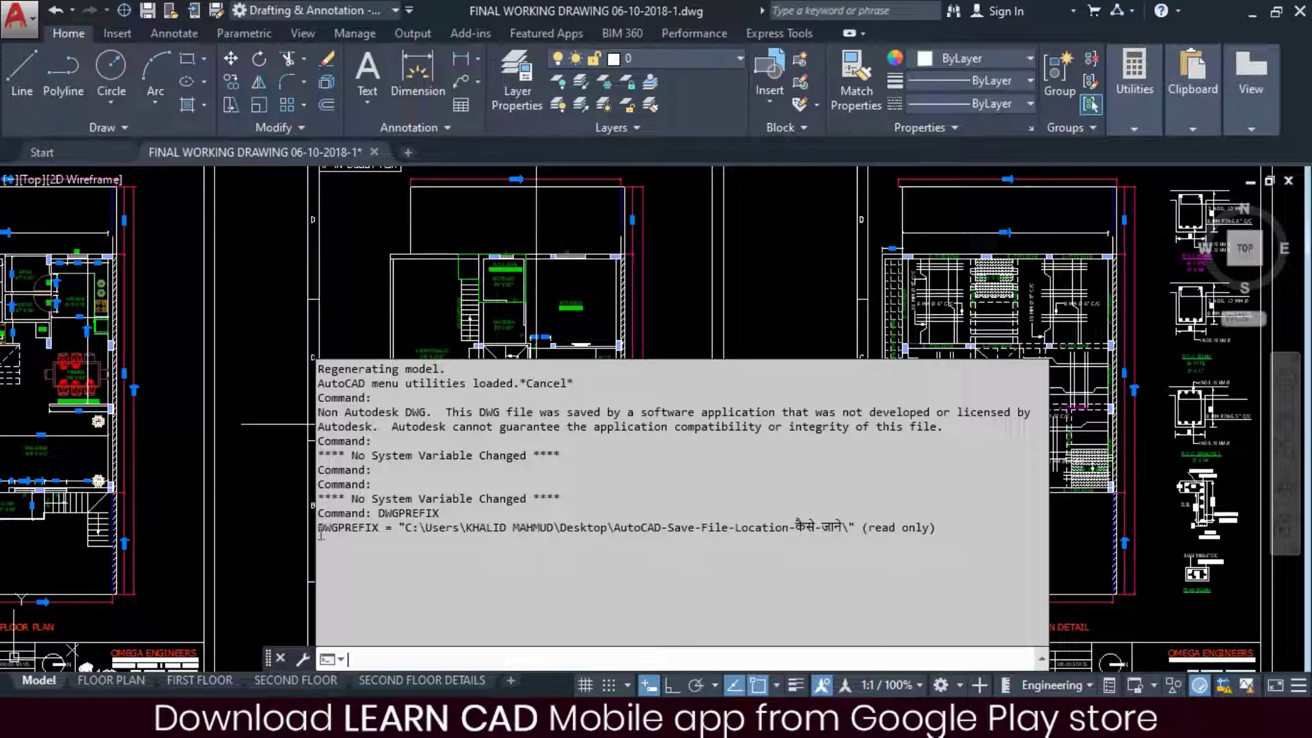
pyautogui.moveTo(317, 529); pyautogui.dragTo(381, 530)
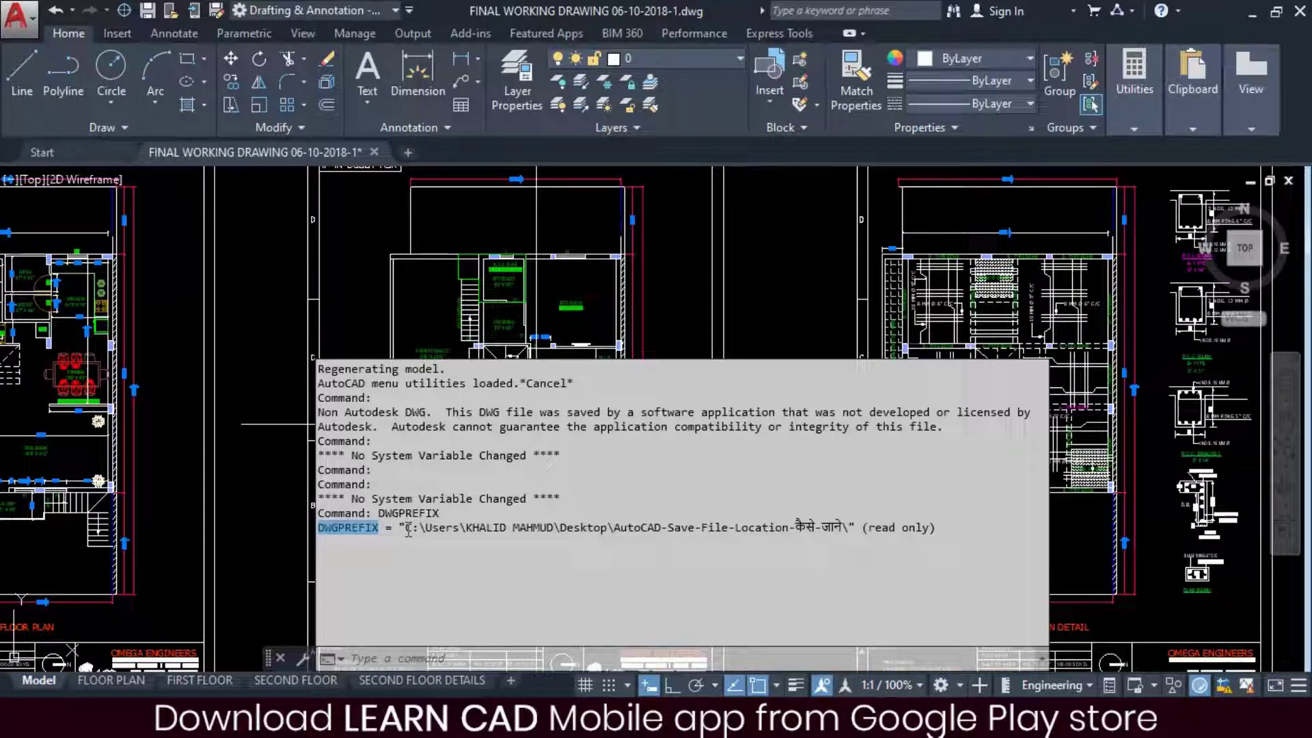
pyautogui.moveTo(406, 529); pyautogui.dragTo(840, 533)
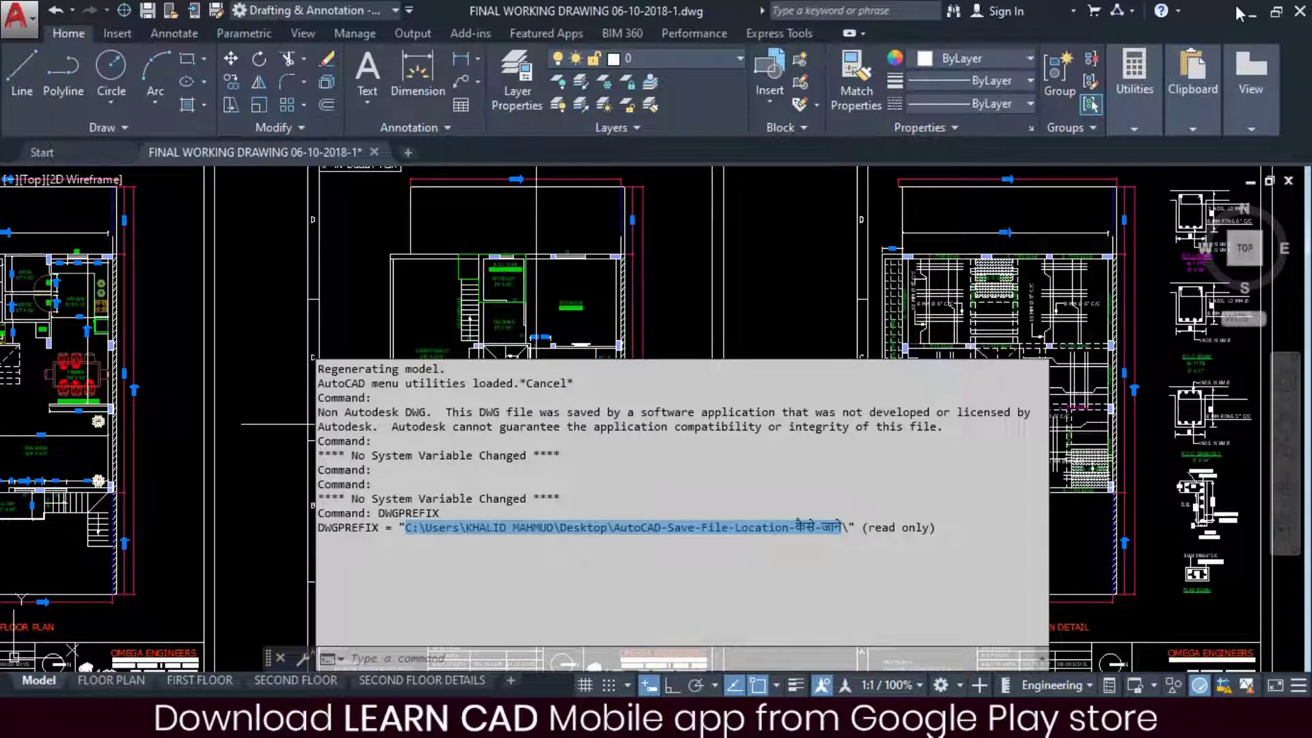
# Minimize AutoCAD and bring up This PC in a File Explorer window.
pyautogui.press('F2')
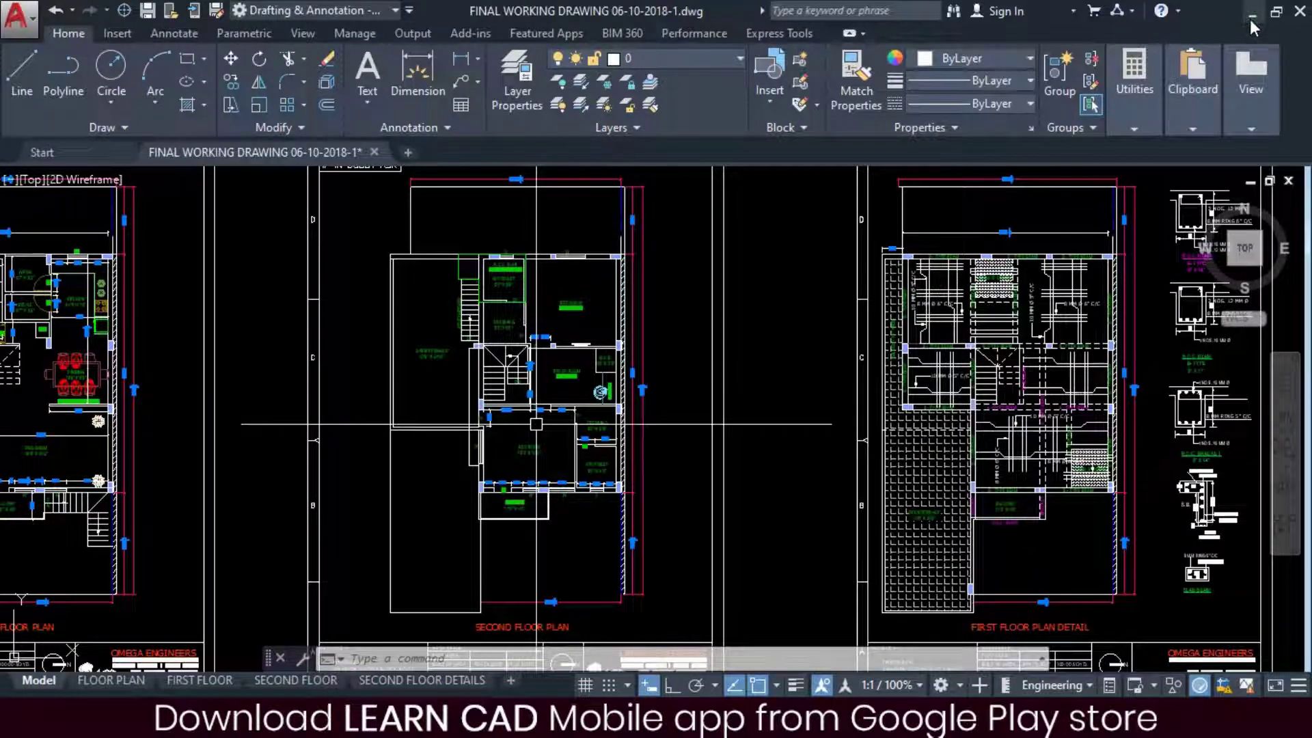
pyautogui.click(1249, 17)
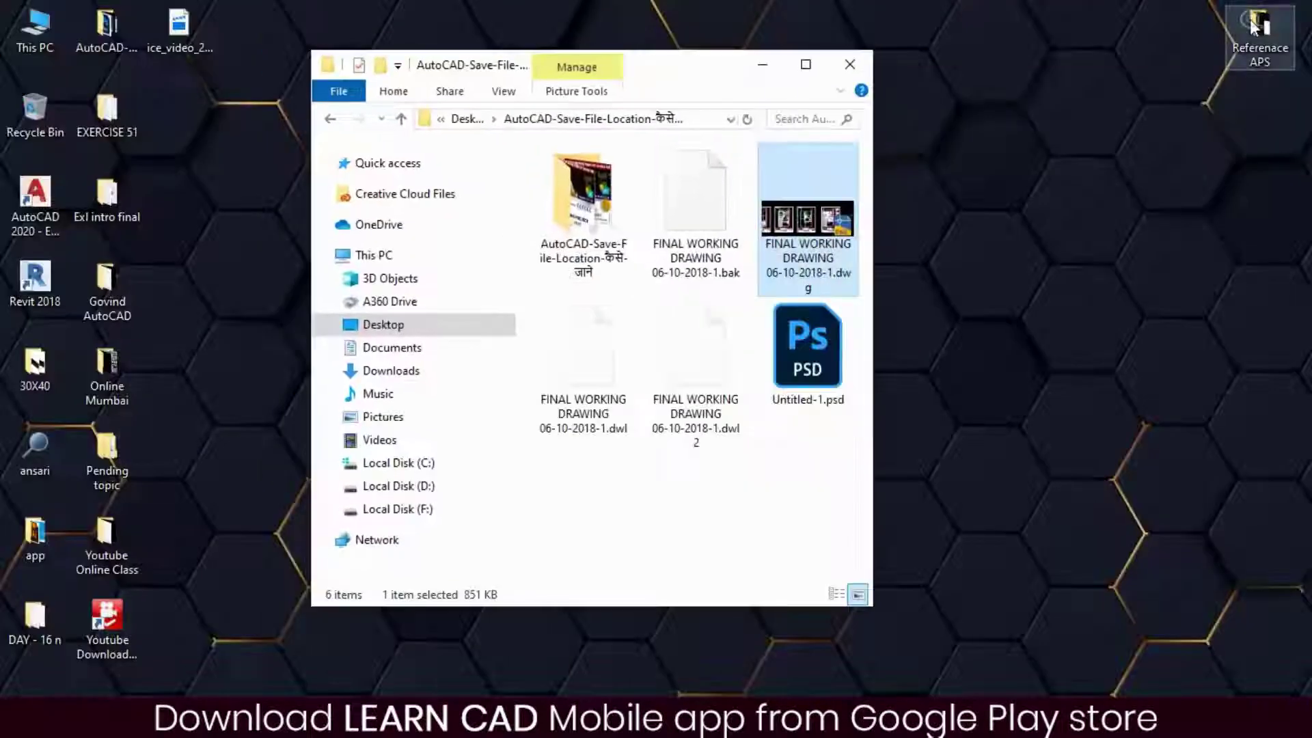
pyautogui.click(849, 64)
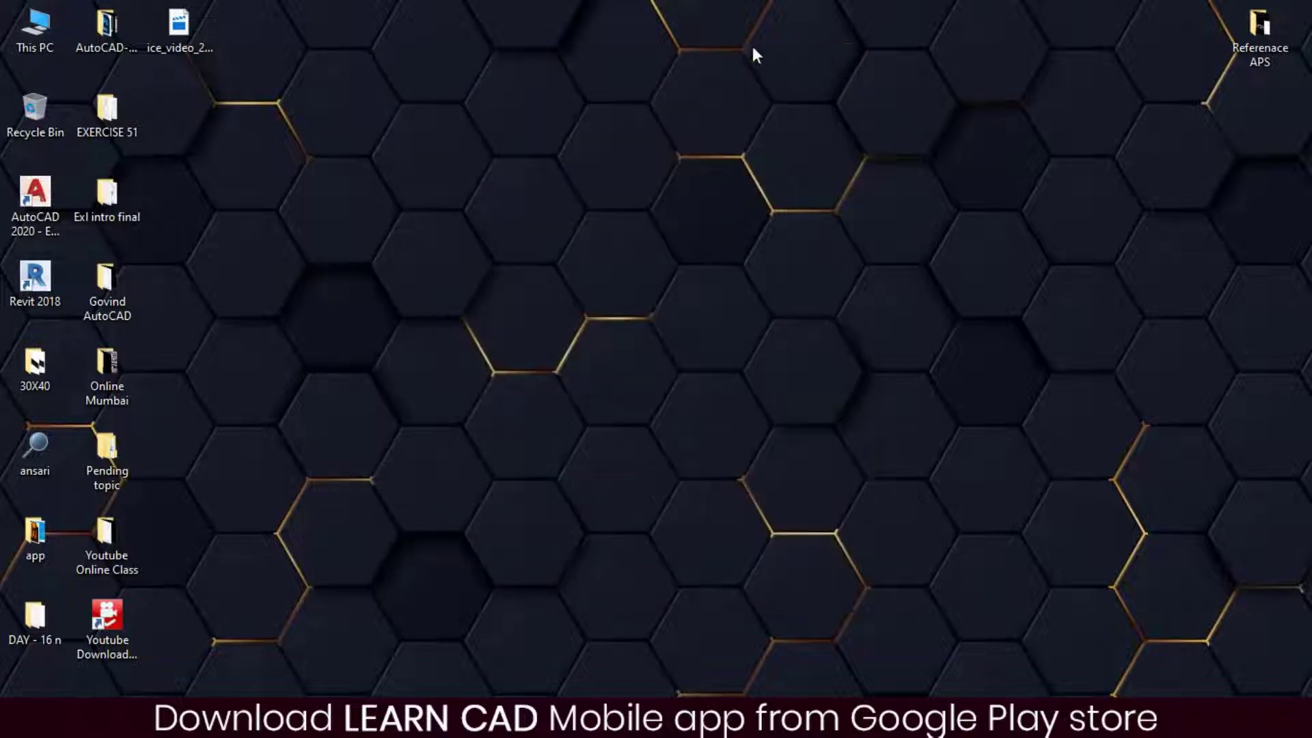
pyautogui.doubleClick(35, 31)
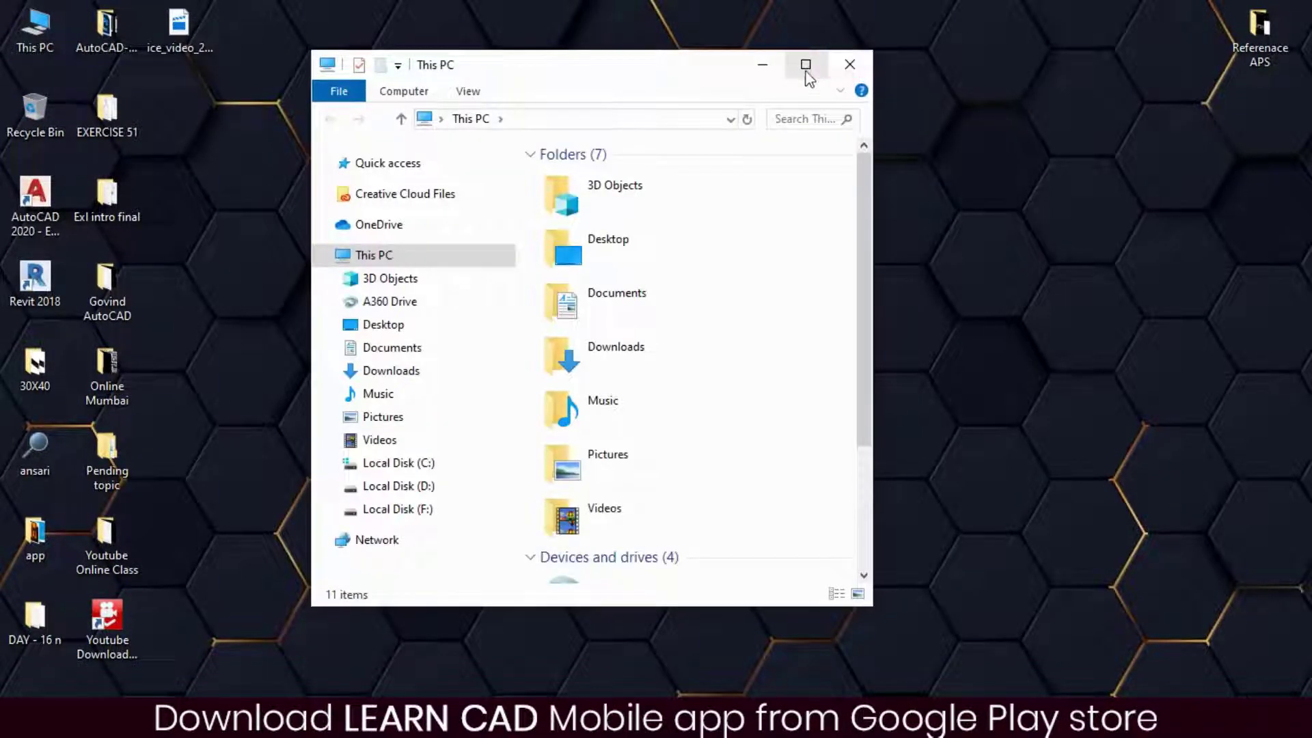
pyautogui.moveTo(629, 67)
pyautogui.mouseDown()
pyautogui.moveTo(617, 65)
pyautogui.moveTo(747, 52)
pyautogui.mouseUp()
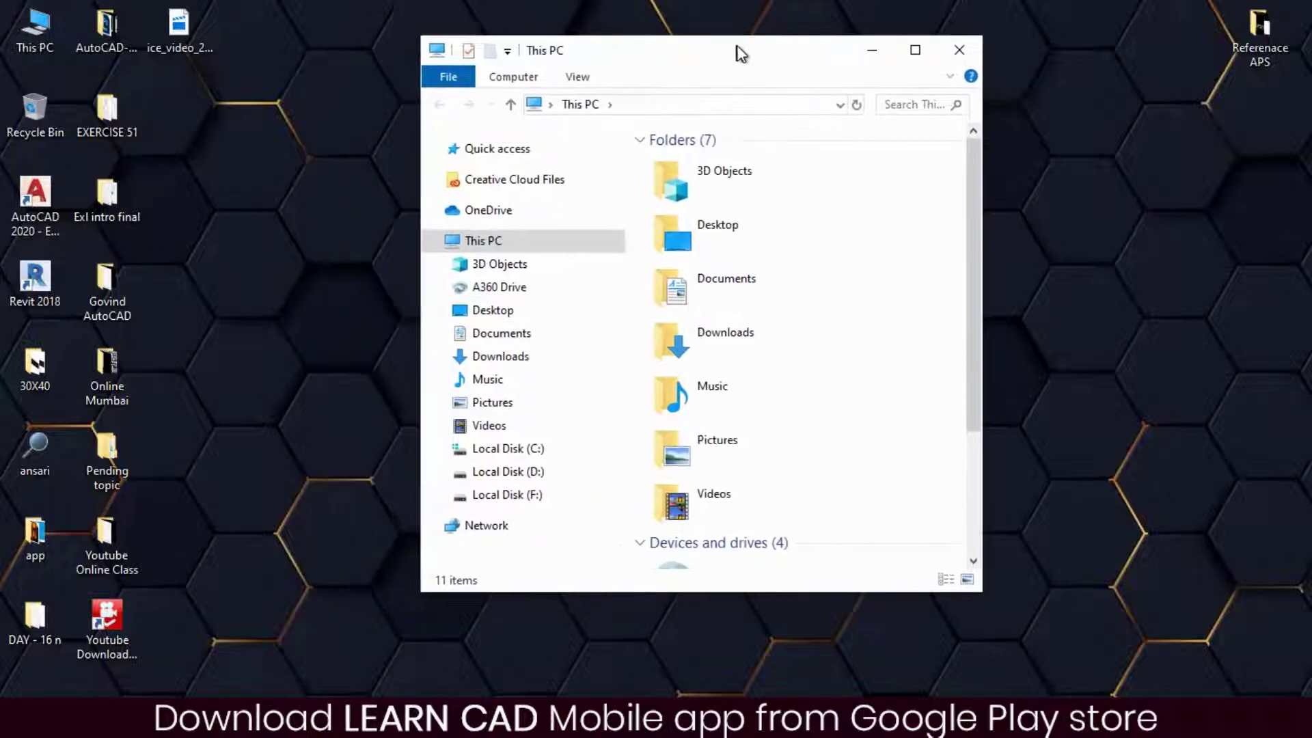
# Paste the copied path into the address bar to reach the AutoCAD-Save-File-Location folder, maximized.
pyautogui.click(670, 106)
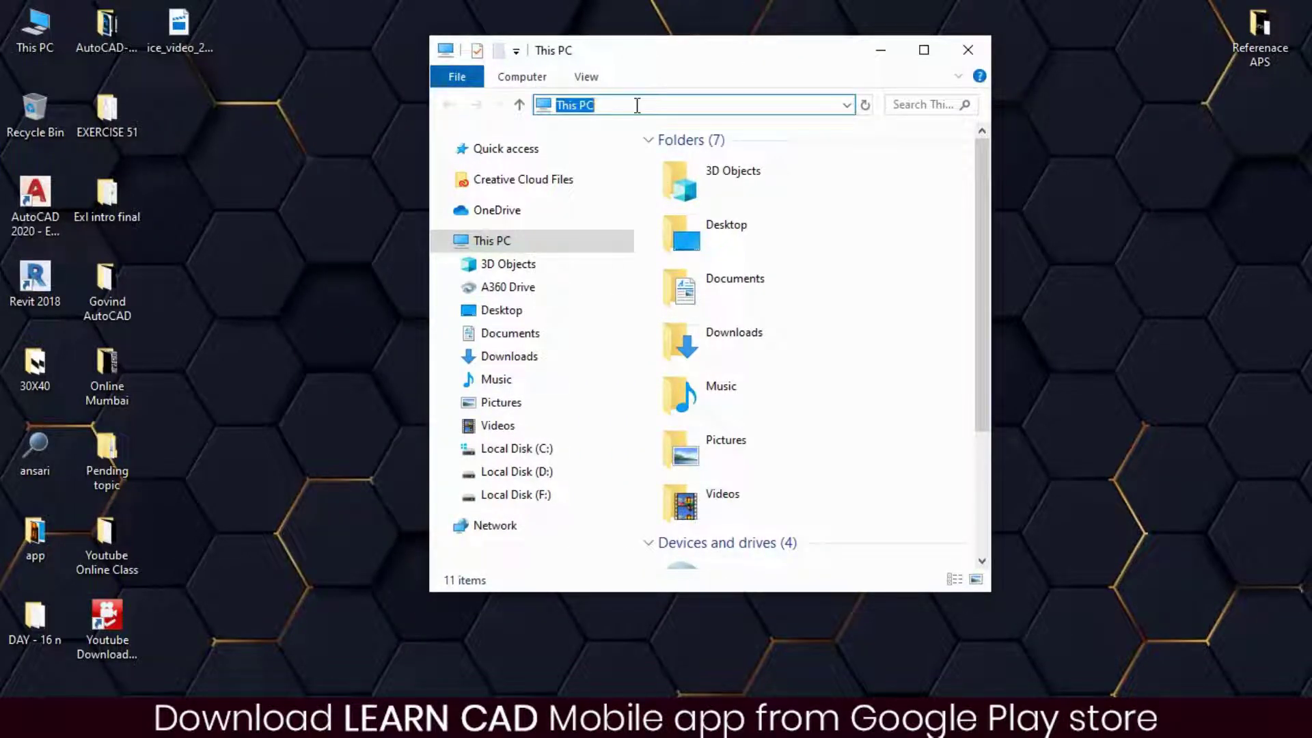
pyautogui.hotkey('ctrl', 'v')
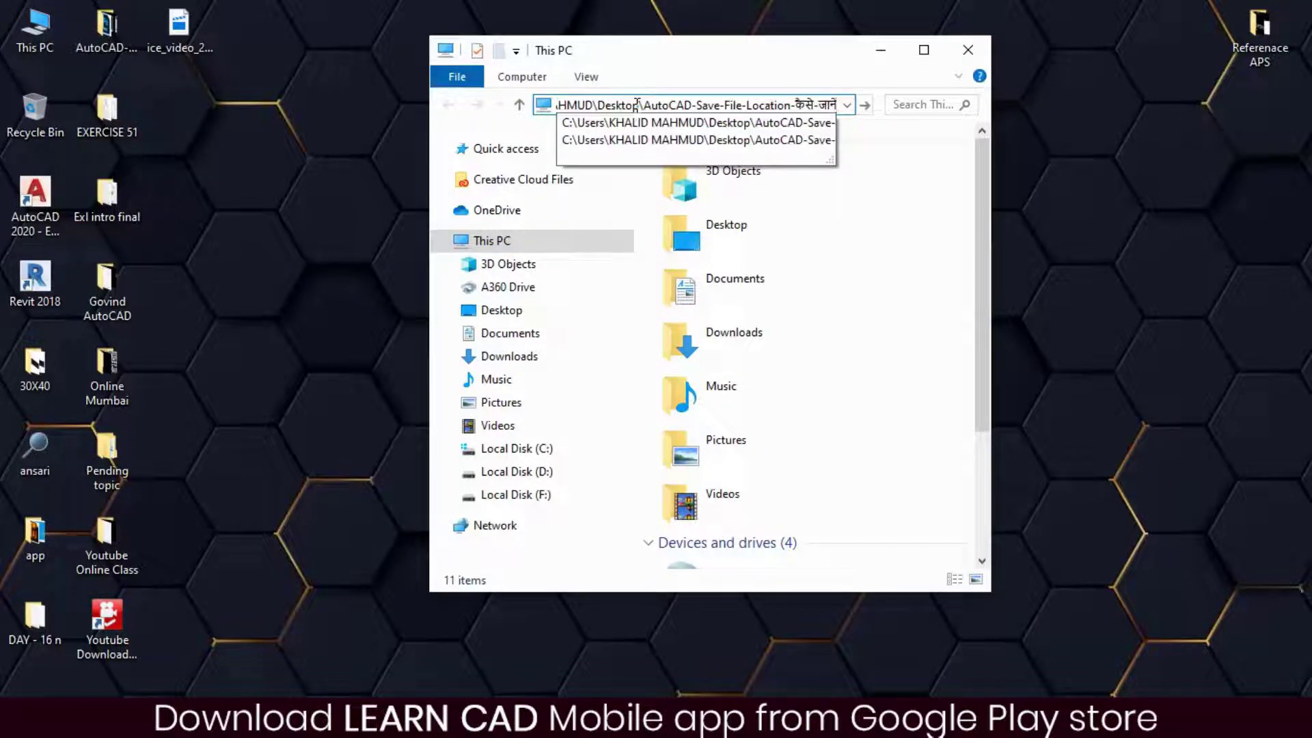
pyautogui.press('Return')
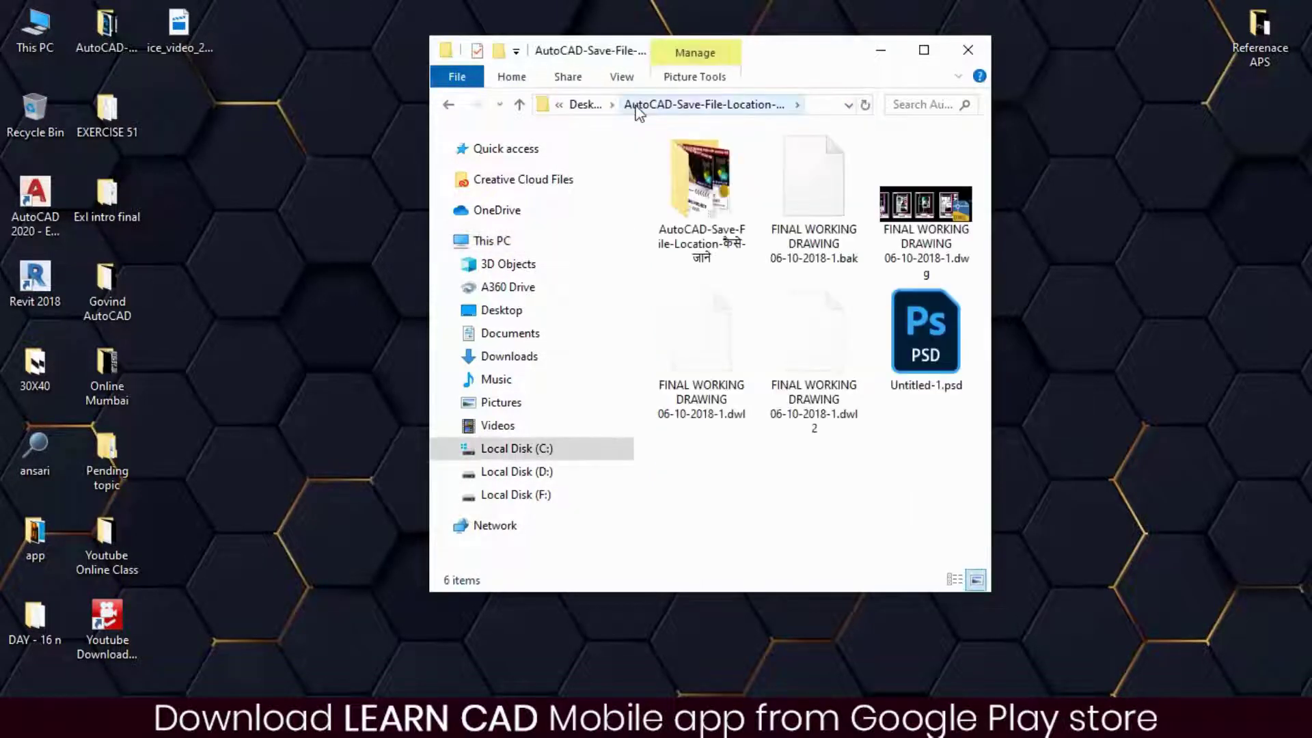
pyautogui.click(924, 53)
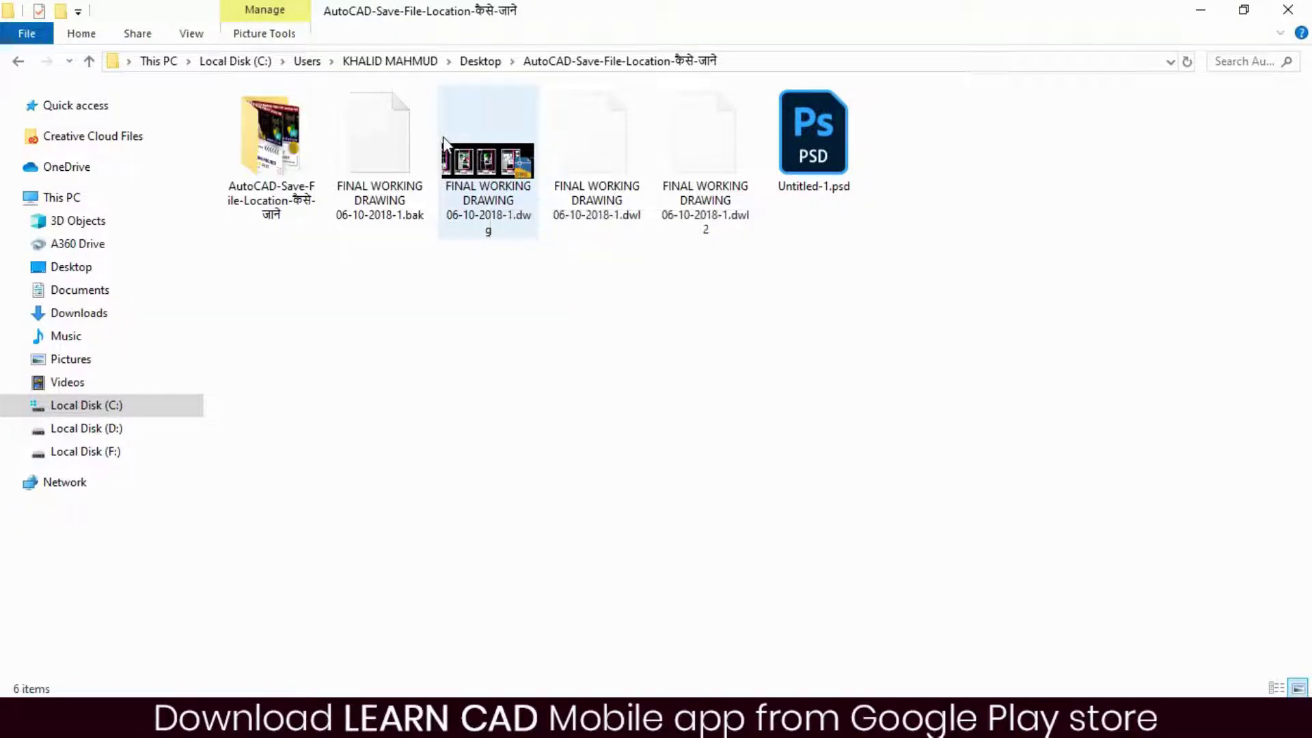
# Open FINAL WORKING DRAWING 06-10-2018-1.dwg from the Explorer folder in AutoCAD.
pyautogui.doubleClick(486, 225)
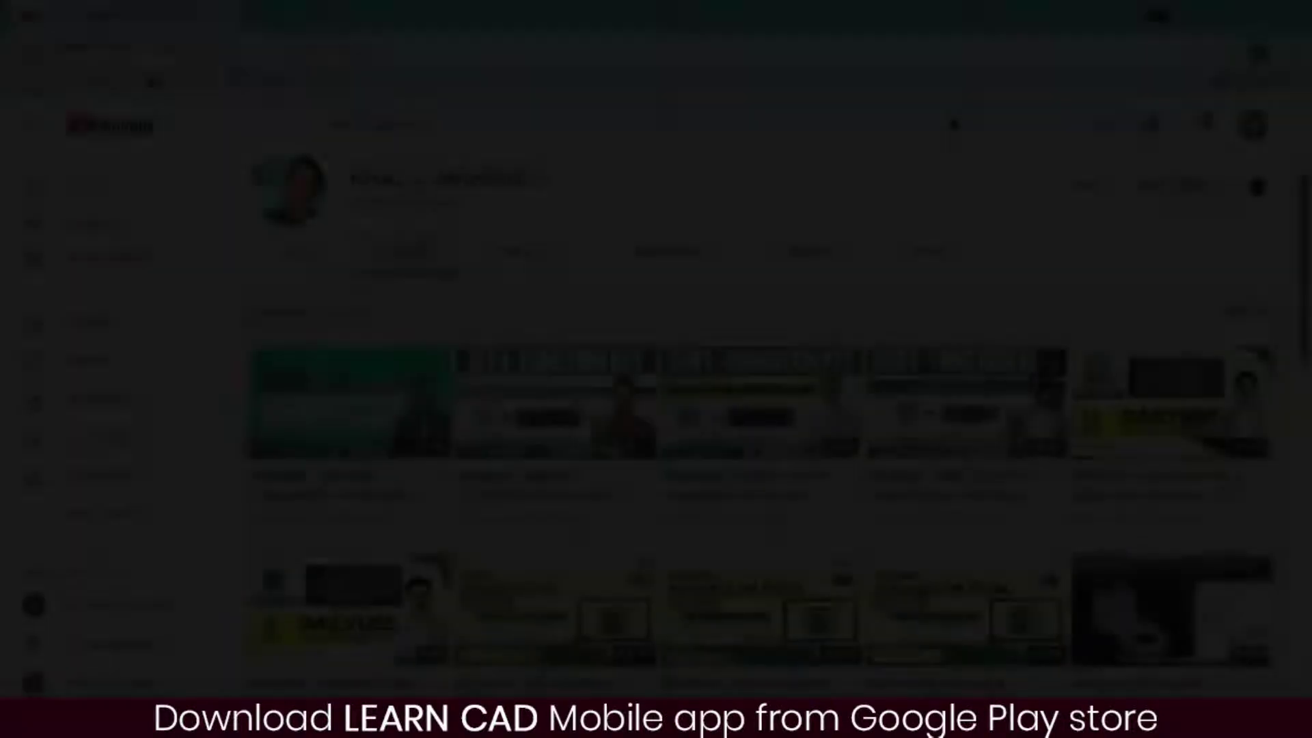
pyautogui.scroll(-3, 987, 544)
pyautogui.scroll(-3, 988, 544)
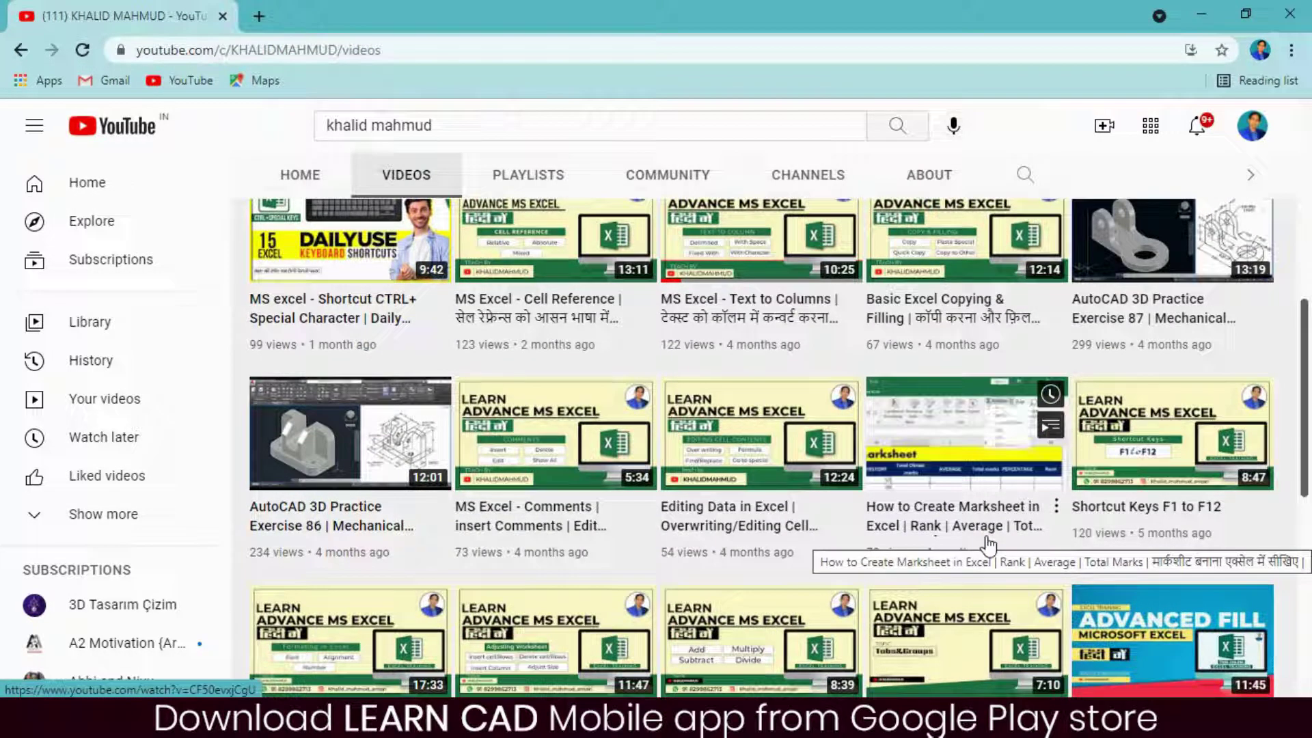
pyautogui.scroll(5, 987, 567)
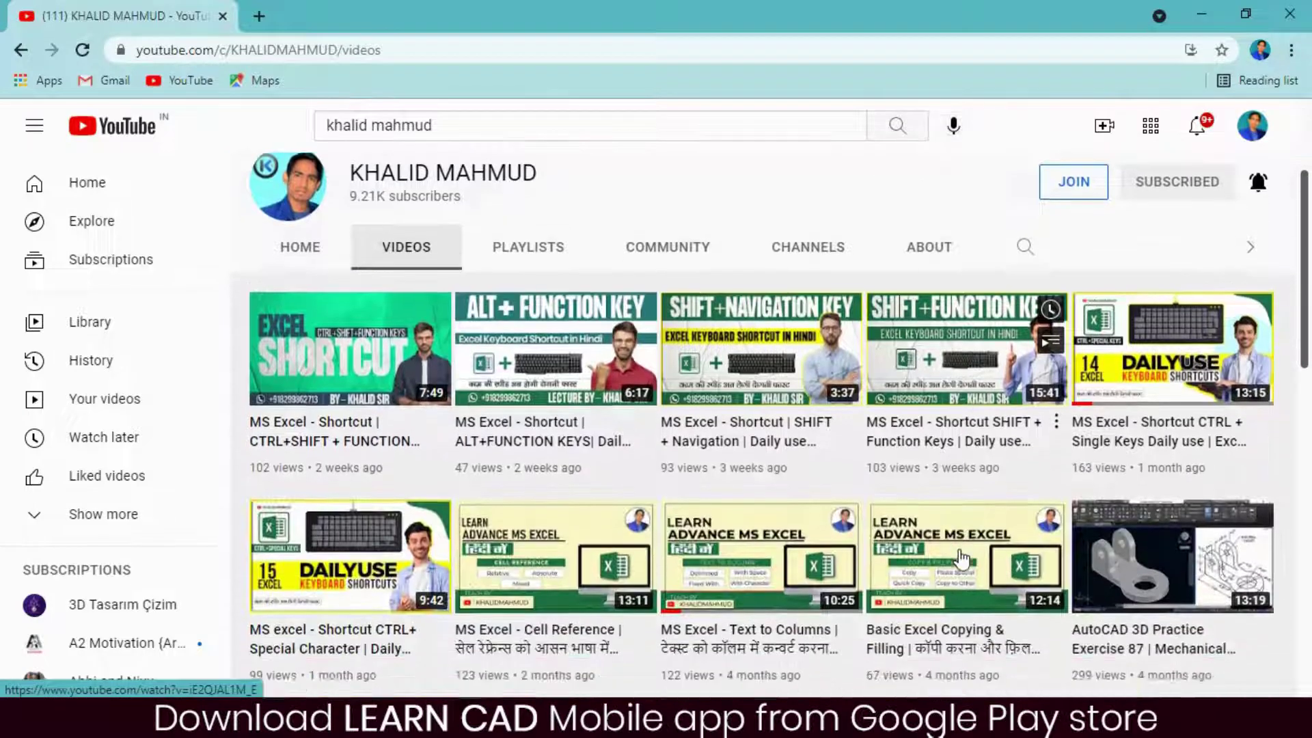
pyautogui.scroll(-2, 961, 556)
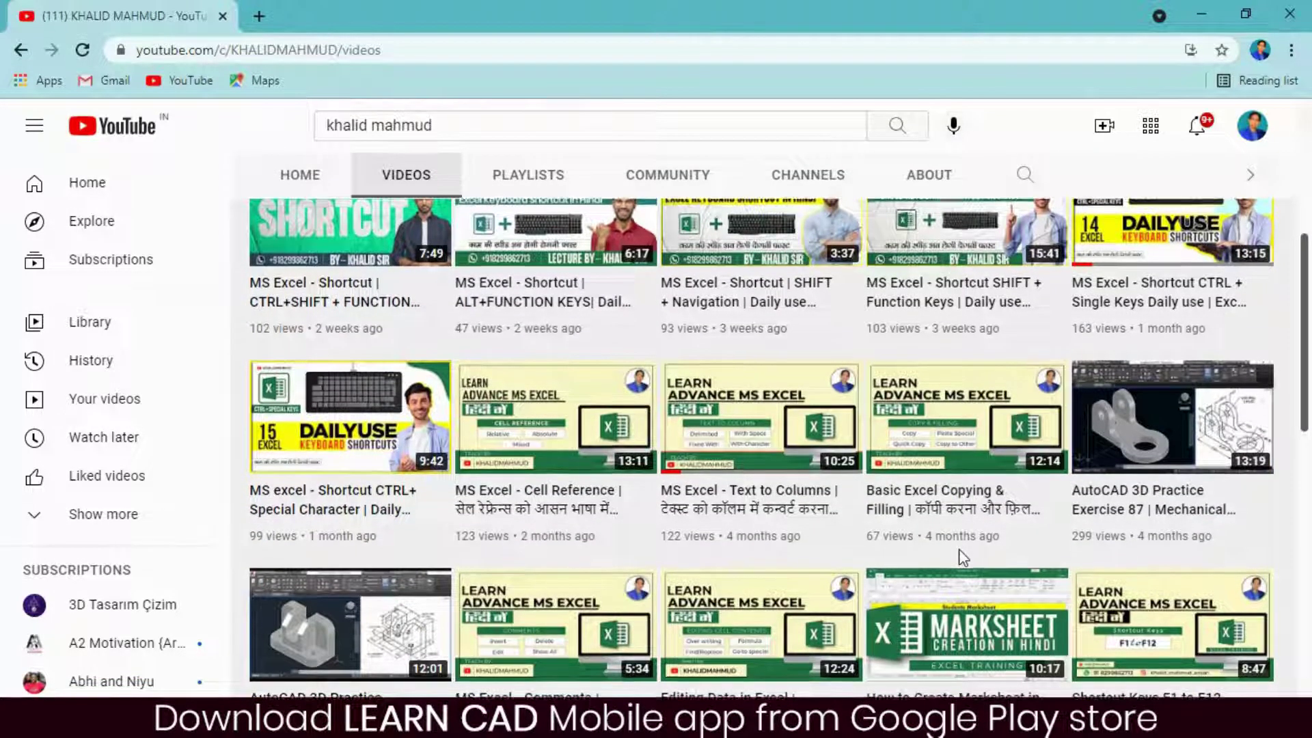
pyautogui.scroll(-1, 958, 548)
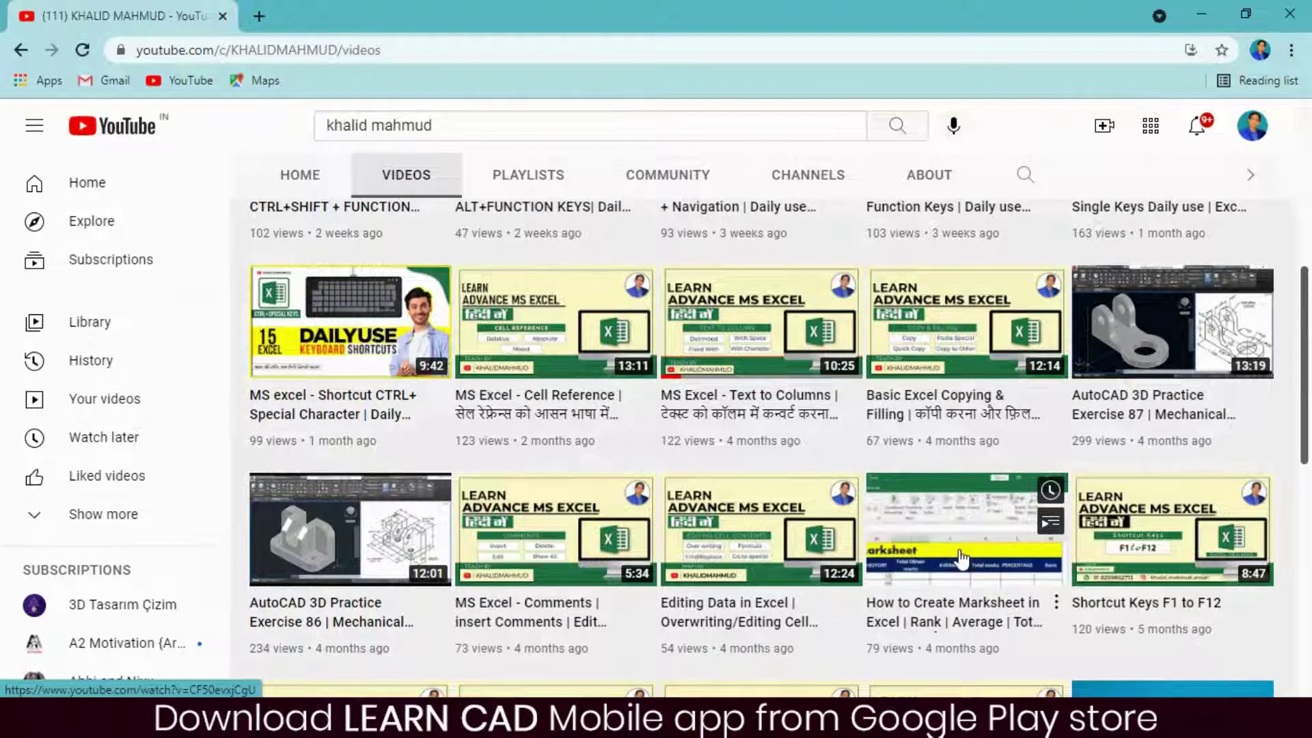
pyautogui.scroll(-3, 961, 559)
pyautogui.scroll(-4, 961, 559)
pyautogui.scroll(3, 962, 559)
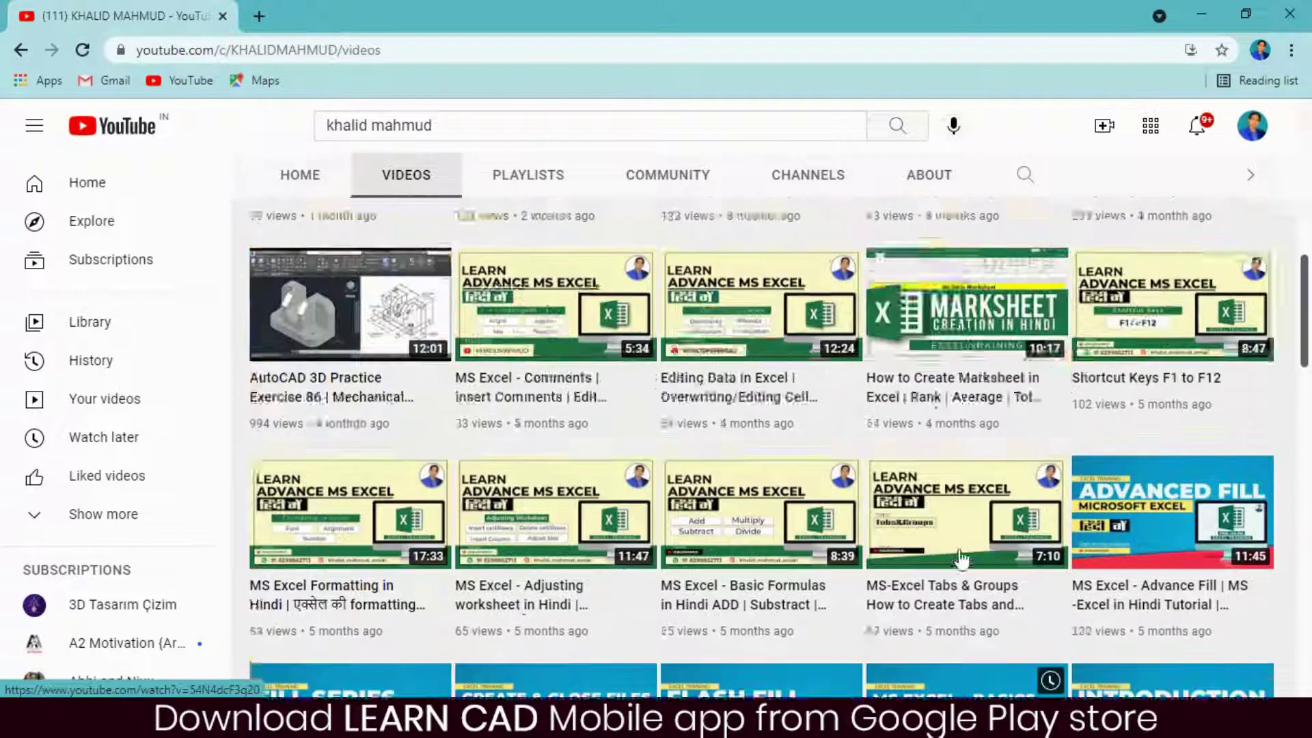
pyautogui.scroll(2, 990, 539)
pyautogui.scroll(3, 1023, 513)
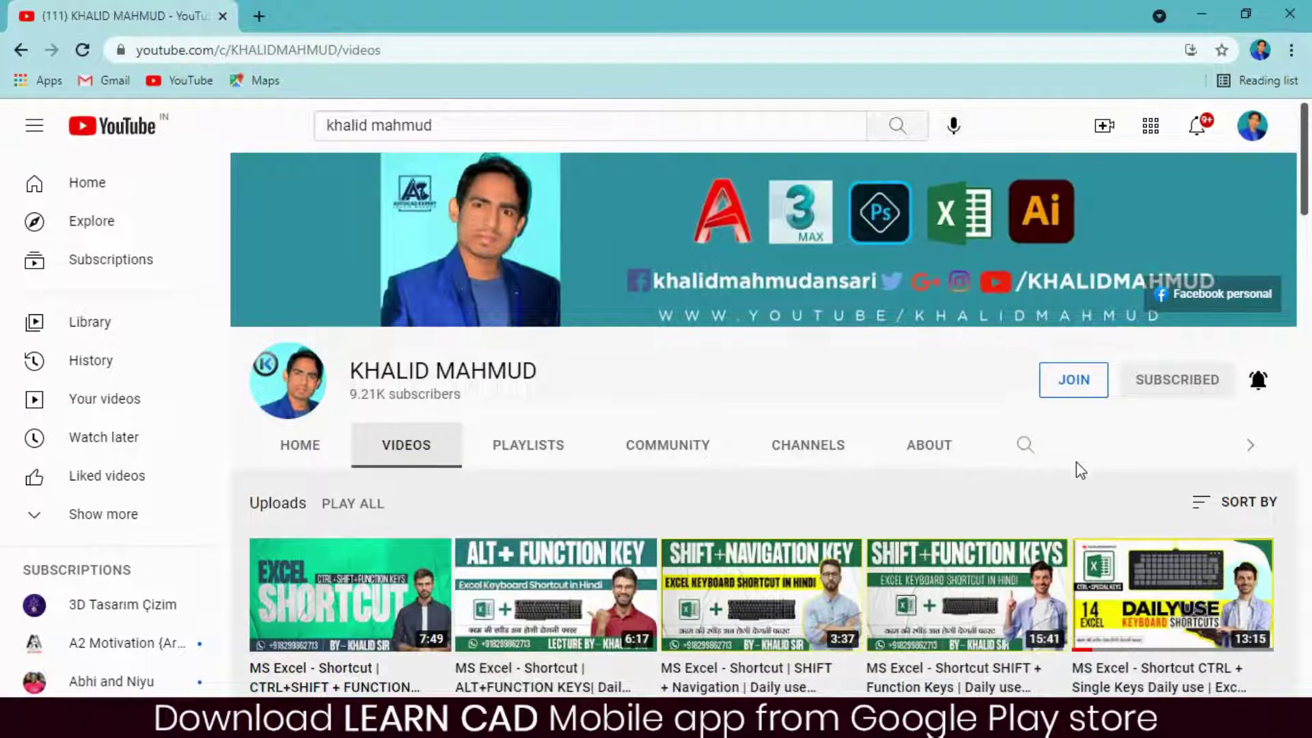
pyautogui.scroll(-1, 1080, 471)
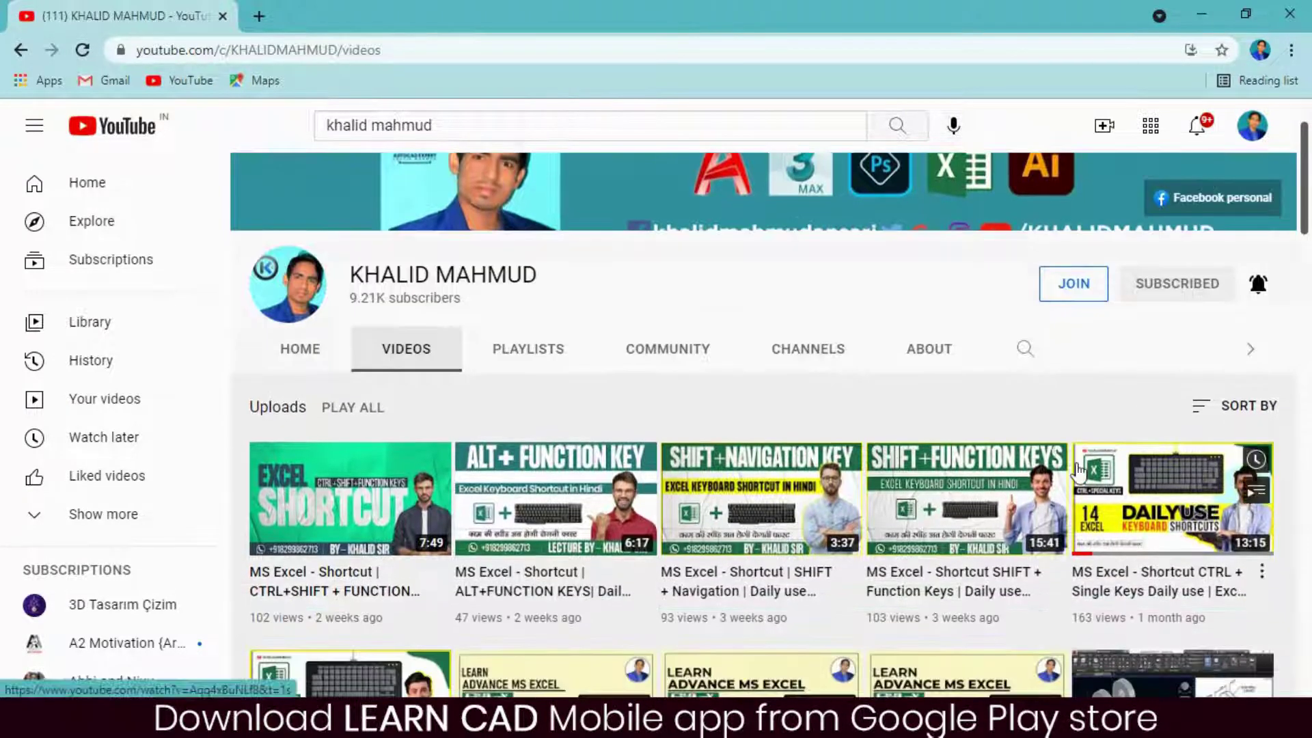